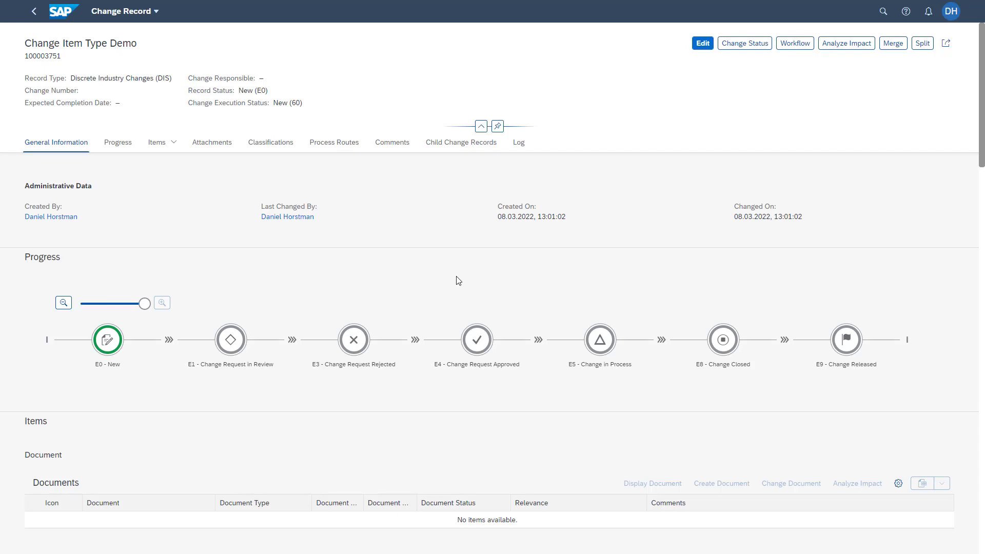
# Jump to the Document items via the Items dropdown, showing the empty Document, Material and Material BOM tables.
pyautogui.click(175, 144)
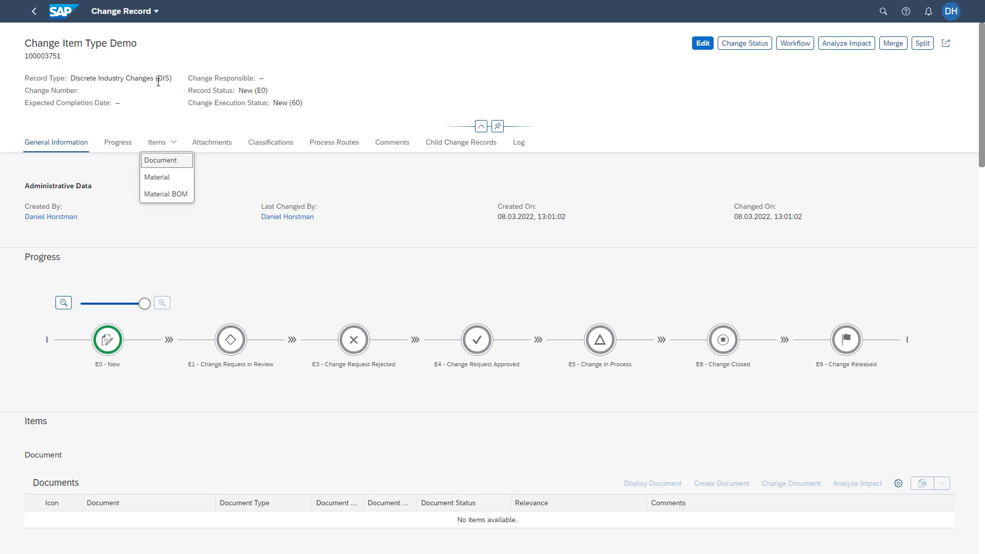
pyautogui.click(185, 165)
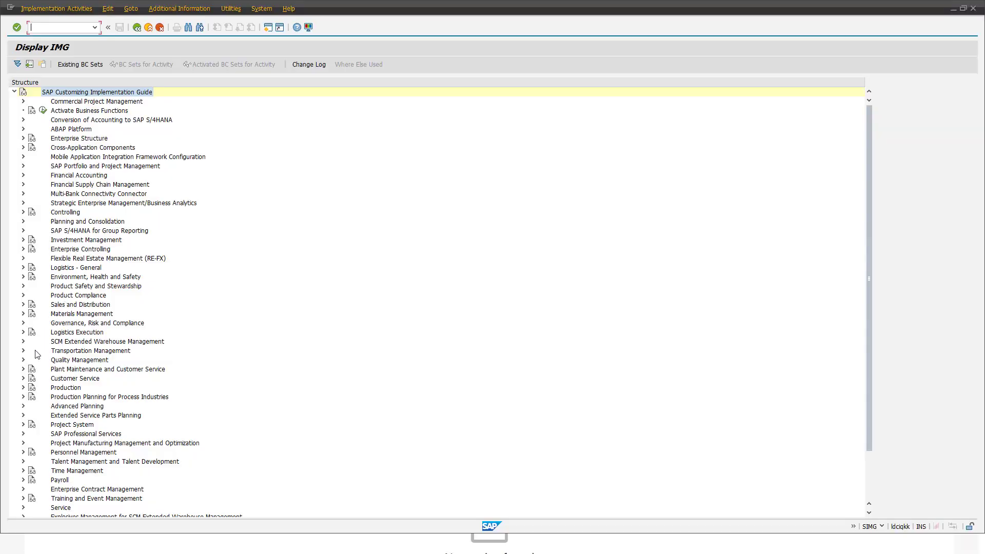
# Expand Logistics - General > PLM > Change Records and run Define Engineering Change Record Types.
pyautogui.click(23, 267)
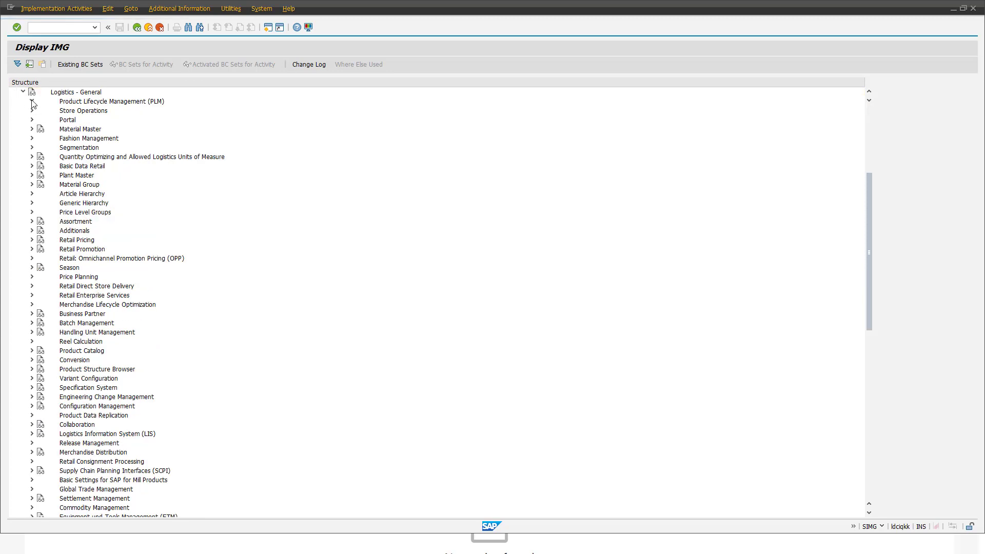
pyautogui.click(32, 101)
pyautogui.click(41, 304)
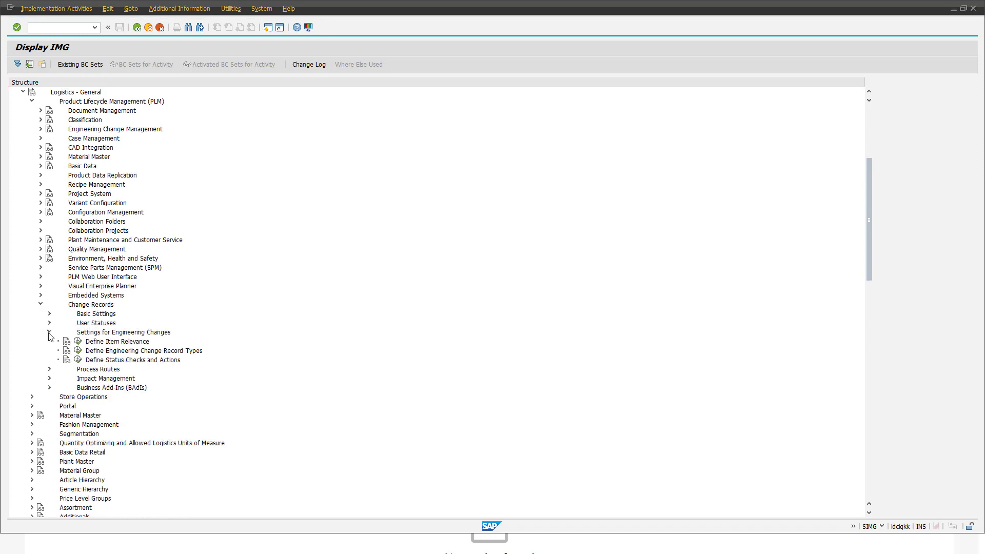
pyautogui.click(78, 351)
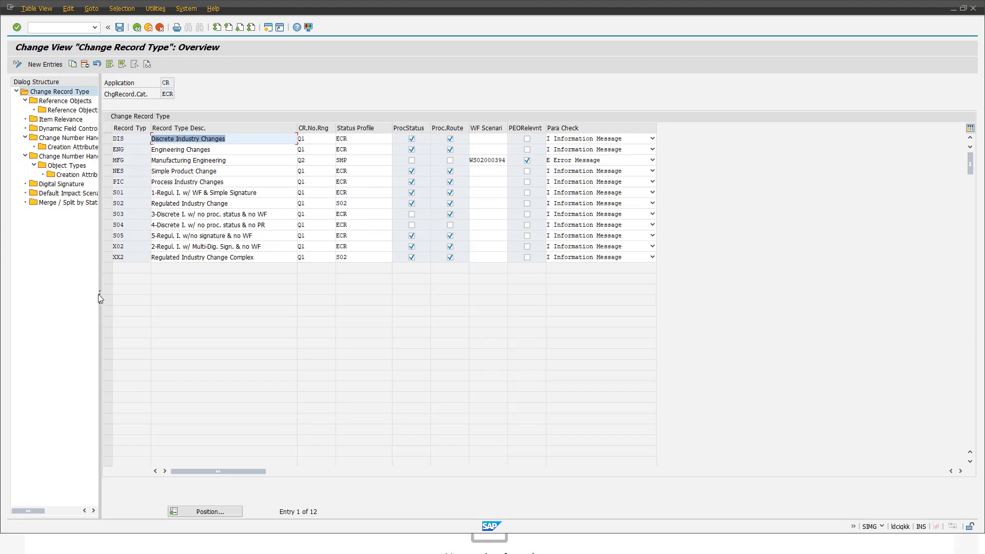
# Select record type DIS, open its Reference Objects and review the existing item numbers.
pyautogui.moveTo(101, 294); pyautogui.dragTo(178, 293)
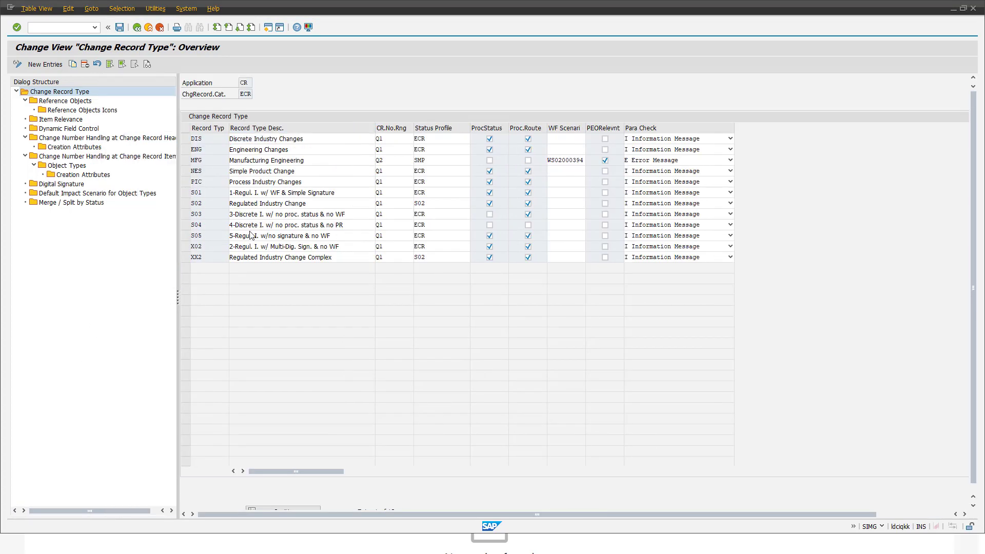
pyautogui.click(231, 140)
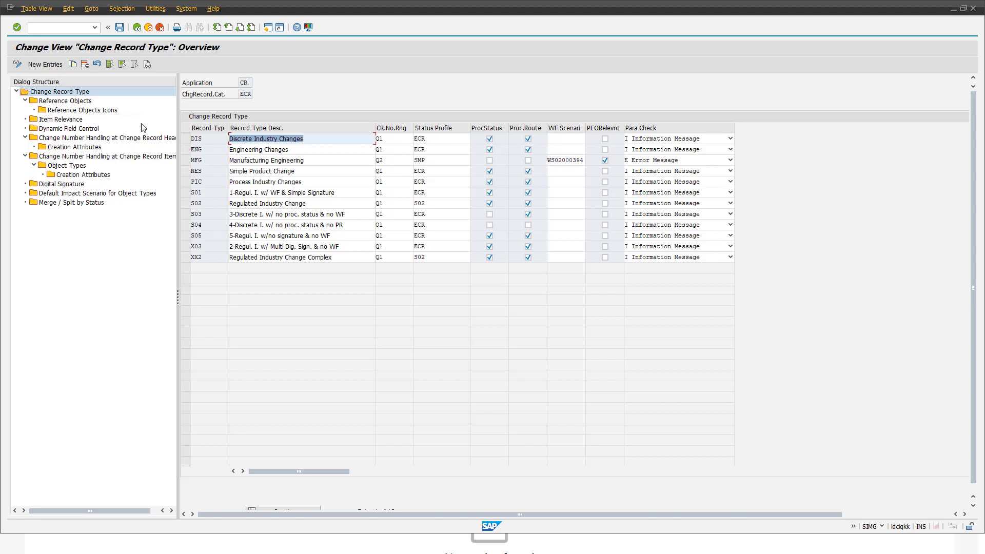
pyautogui.click(187, 140)
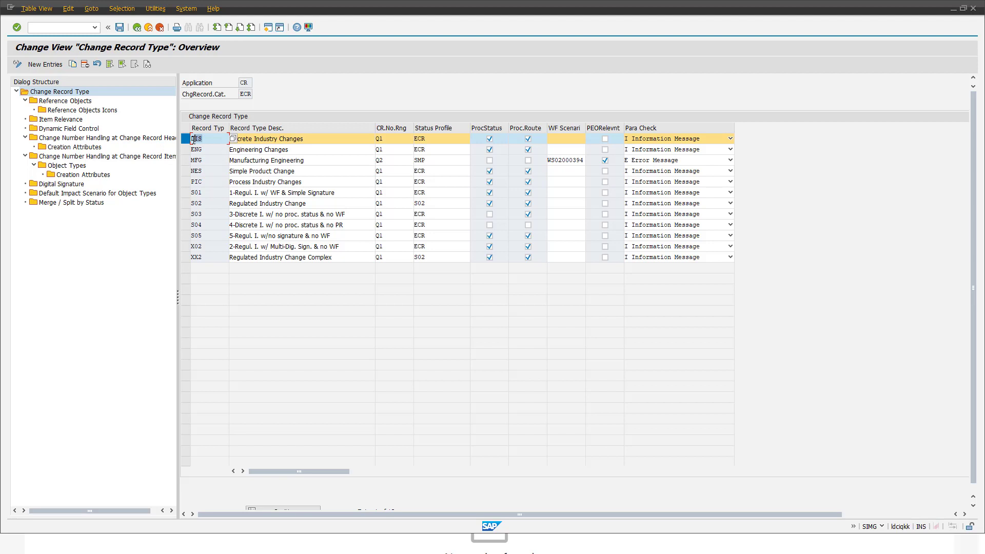
pyautogui.doubleClick(60, 102)
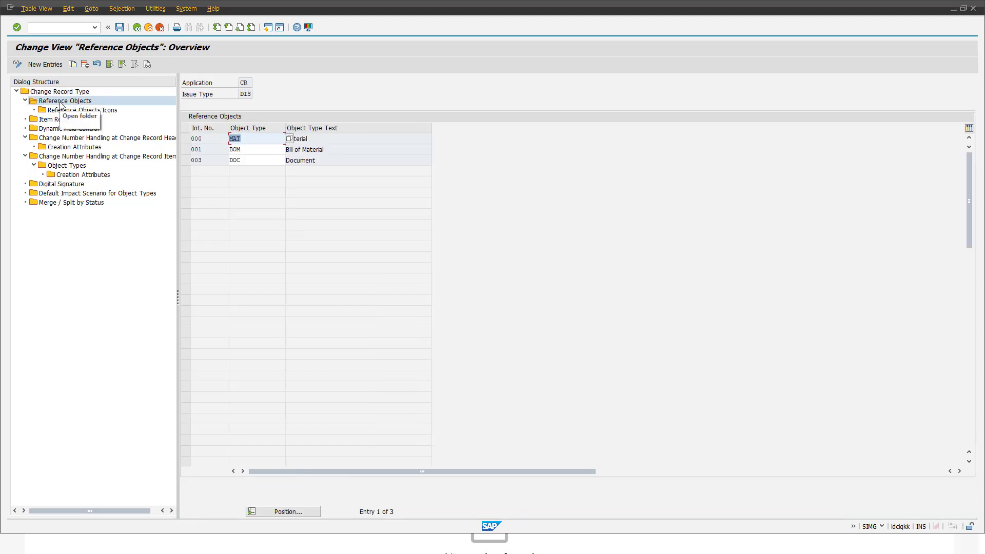
pyautogui.click(239, 163)
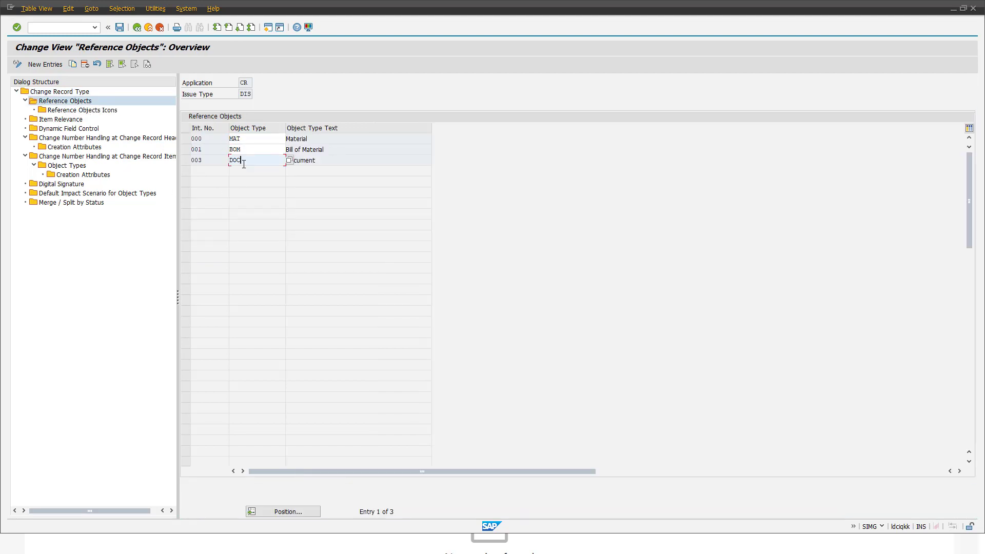
pyautogui.press('Left')
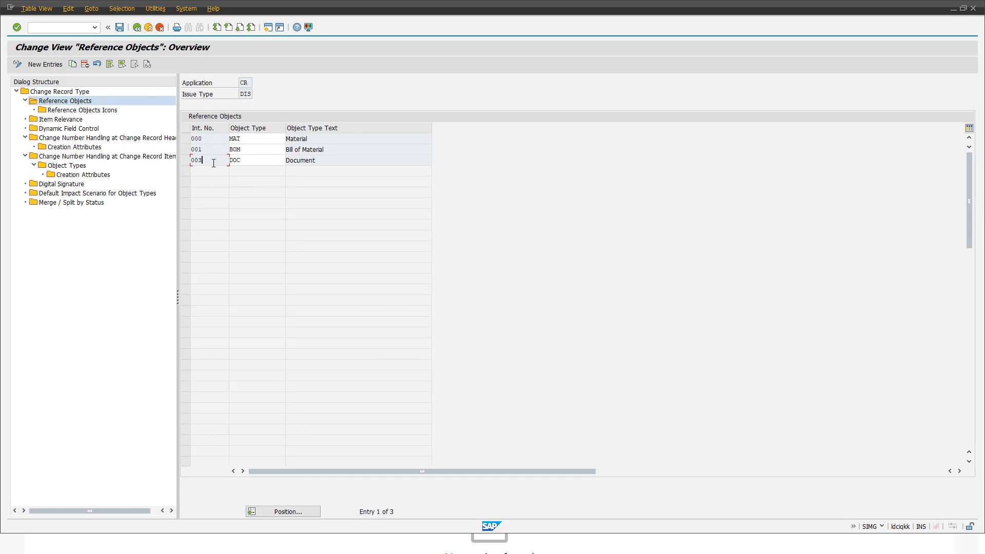
pyautogui.moveTo(252, 94); pyautogui.dragTo(235, 93)
# Add reference object 004 with object type ROU (Shop Floor Routing) to DIS and save.
pyautogui.click(53, 65)
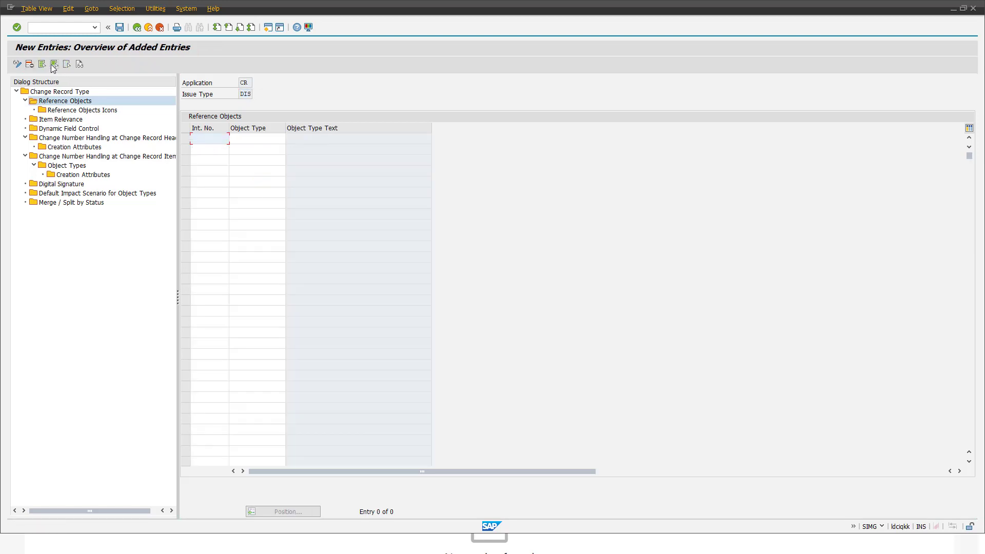
pyautogui.click(213, 140)
pyautogui.write('004')
pyautogui.click(263, 139)
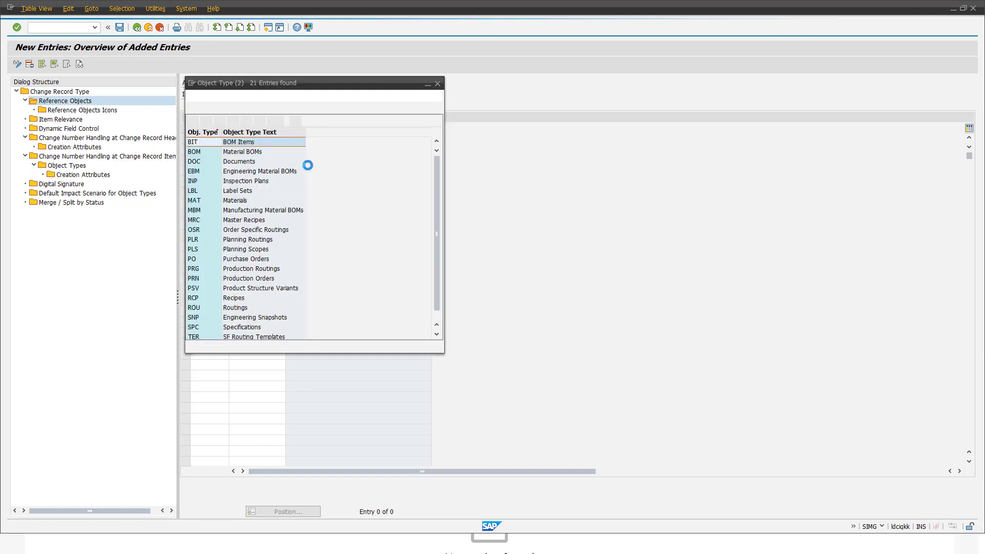
pyautogui.doubleClick(232, 307)
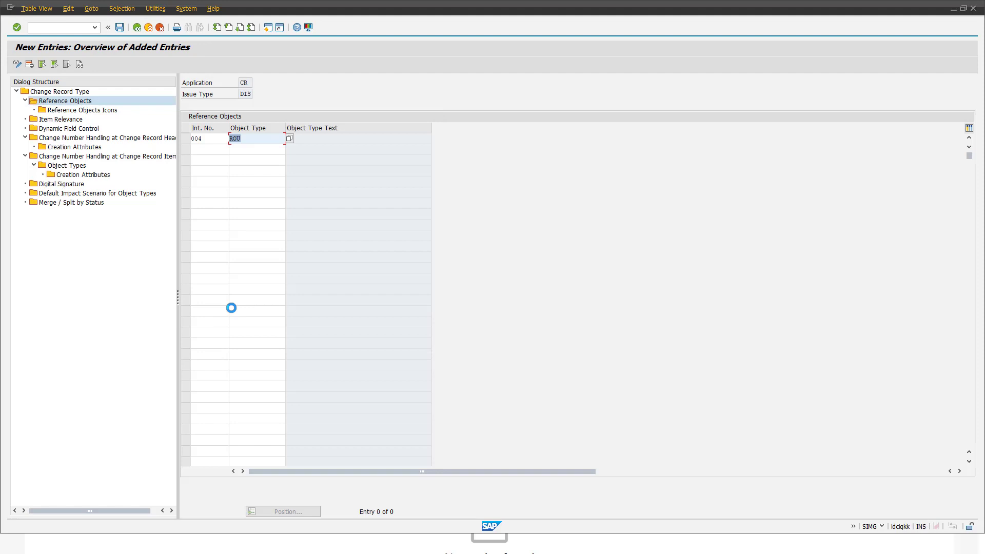
pyautogui.click(121, 28)
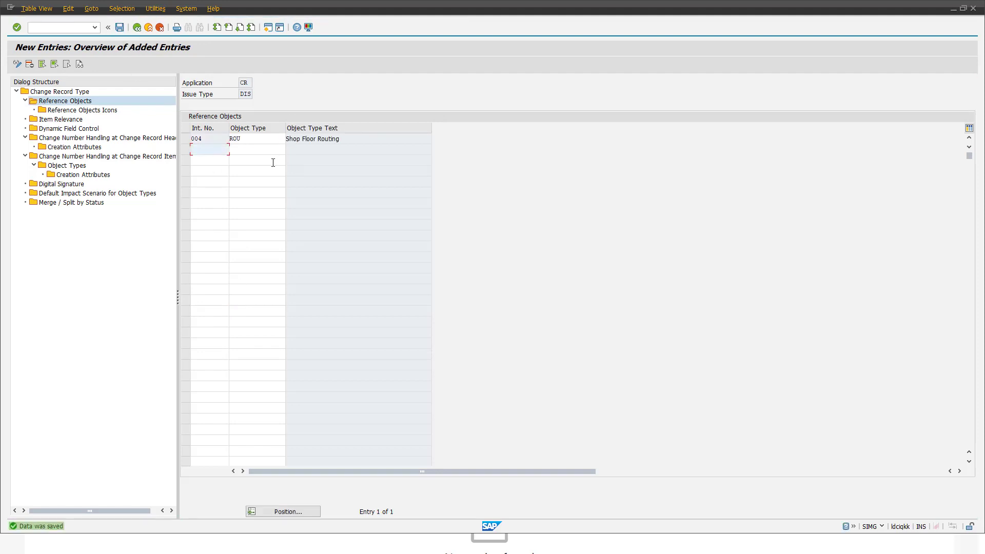
pyautogui.hotkey('alt', 'Tab')
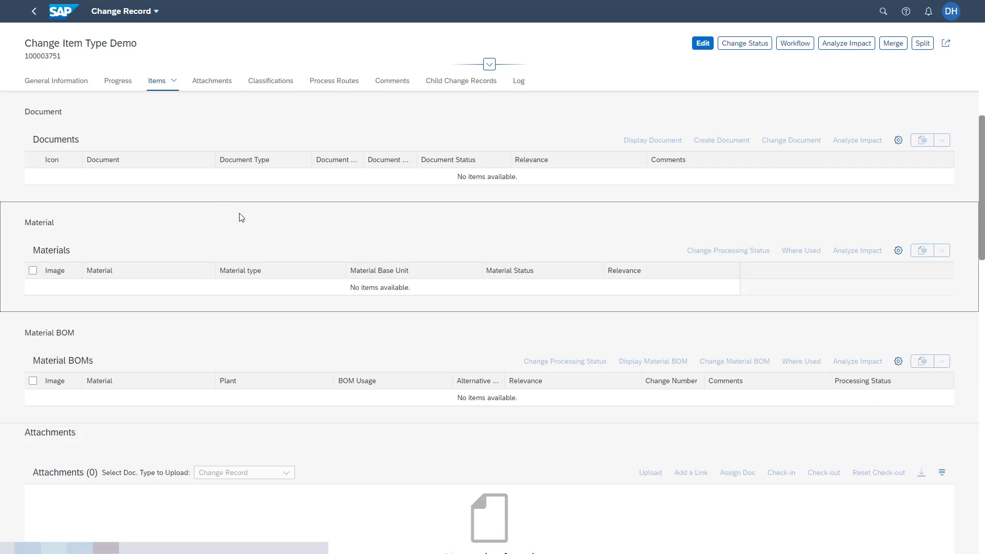
# Choose Shop Floor Routing in the Items dropdown to reveal the new empty Shop Floor Routings table.
pyautogui.scroll(5, 173, 124)
pyautogui.click(174, 143)
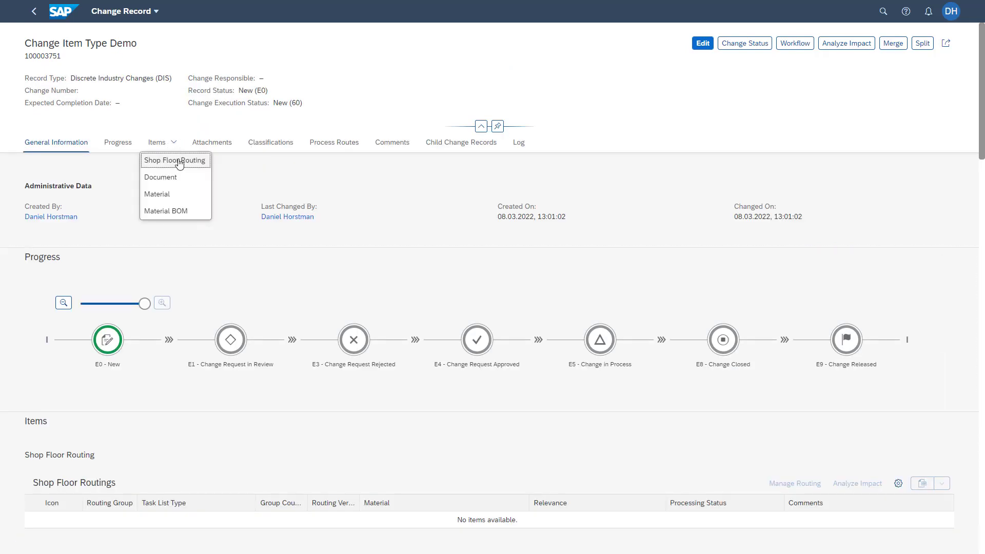
pyautogui.click(167, 165)
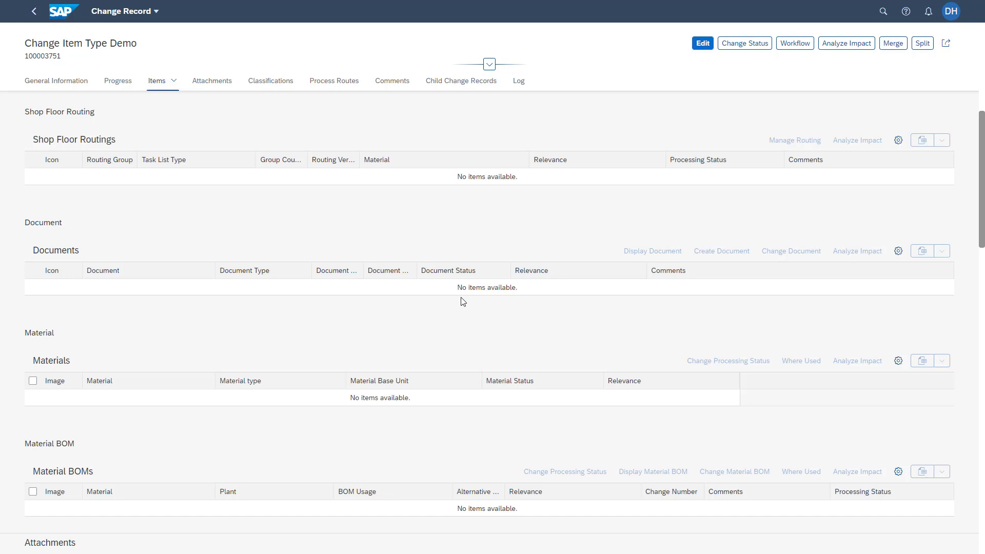
# In edit mode, add material $$19 under Materials with relevance Change.
pyautogui.click(697, 44)
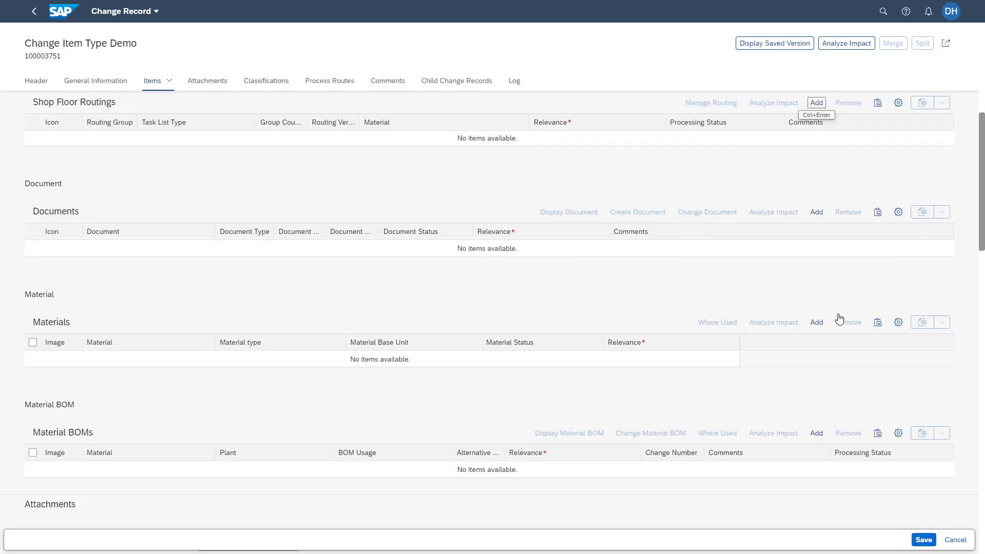
pyautogui.click(819, 323)
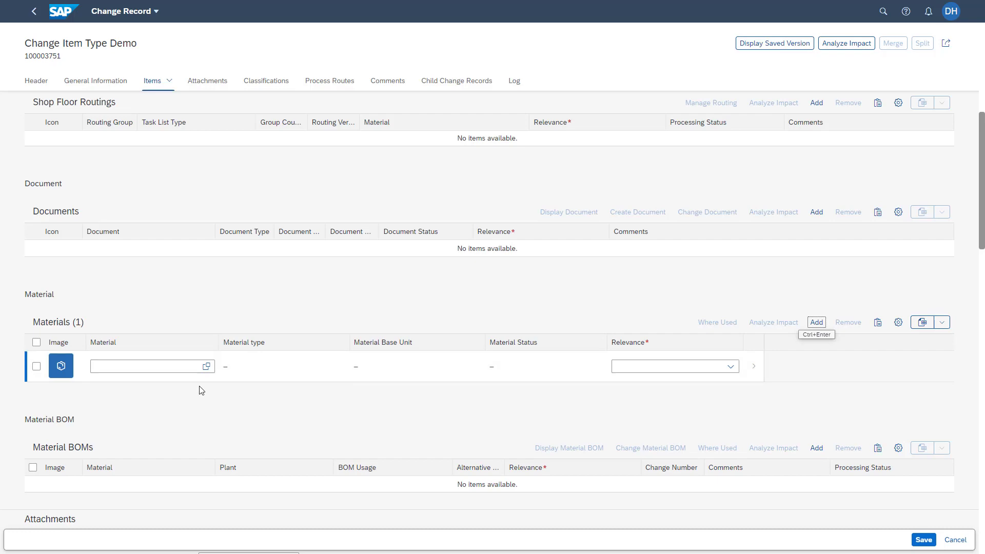
pyautogui.click(207, 368)
pyautogui.click(207, 366)
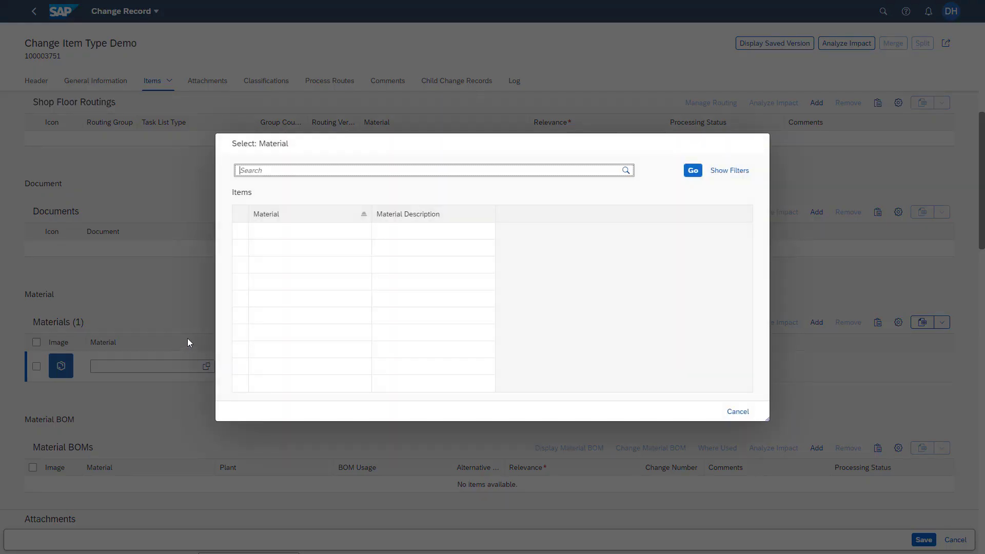
pyautogui.click(284, 358)
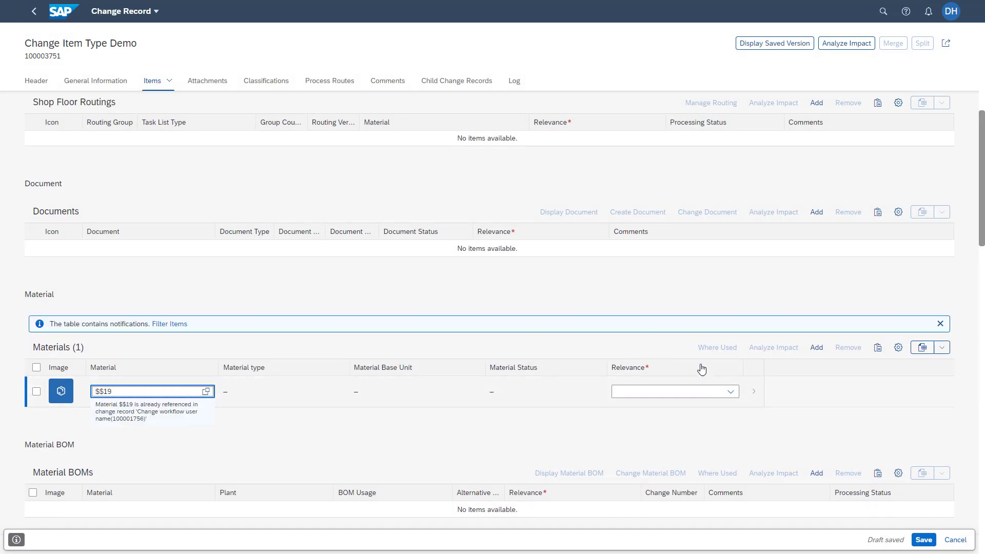
pyautogui.click(732, 398)
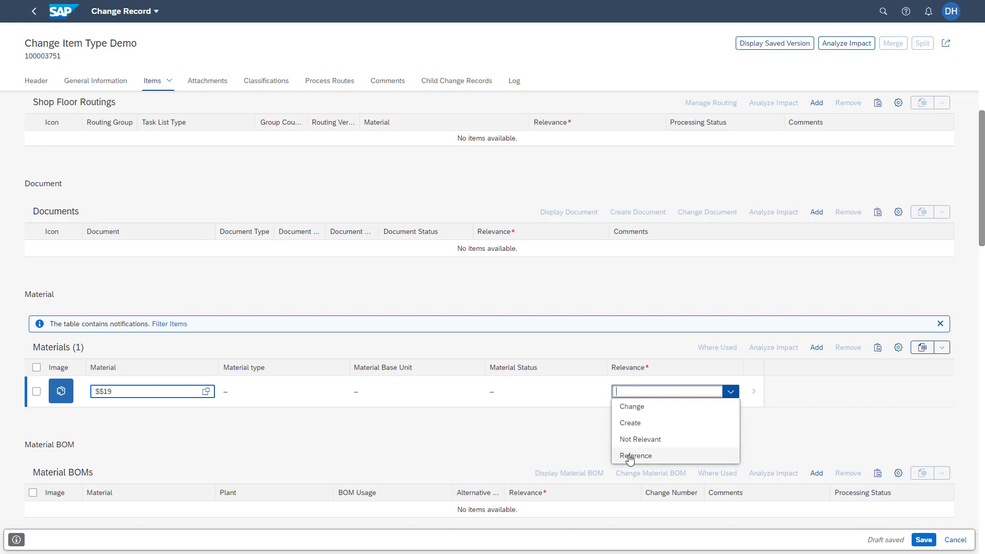
pyautogui.click(677, 410)
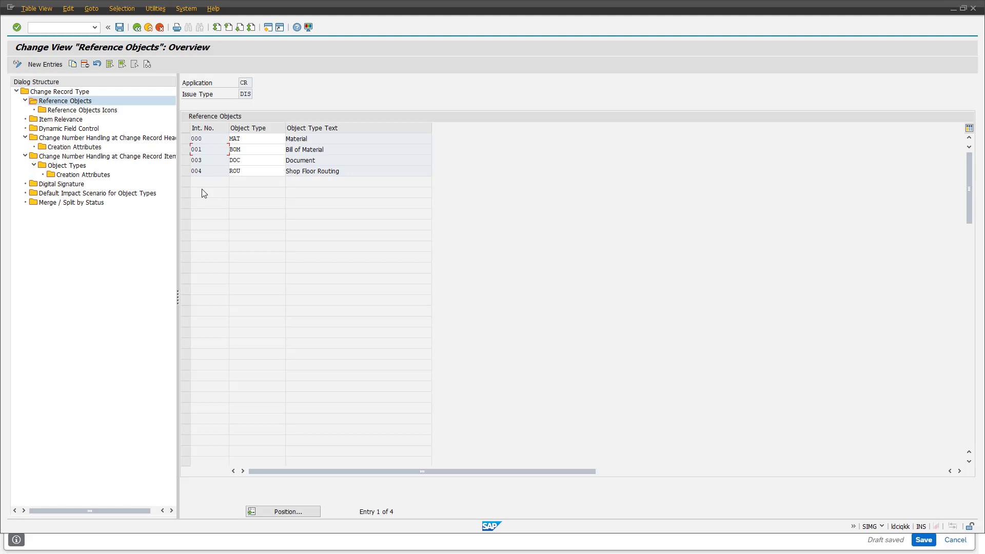
# Create a new DIS Item Relevance entry DEL (Delete) and save it.
pyautogui.click(36, 120)
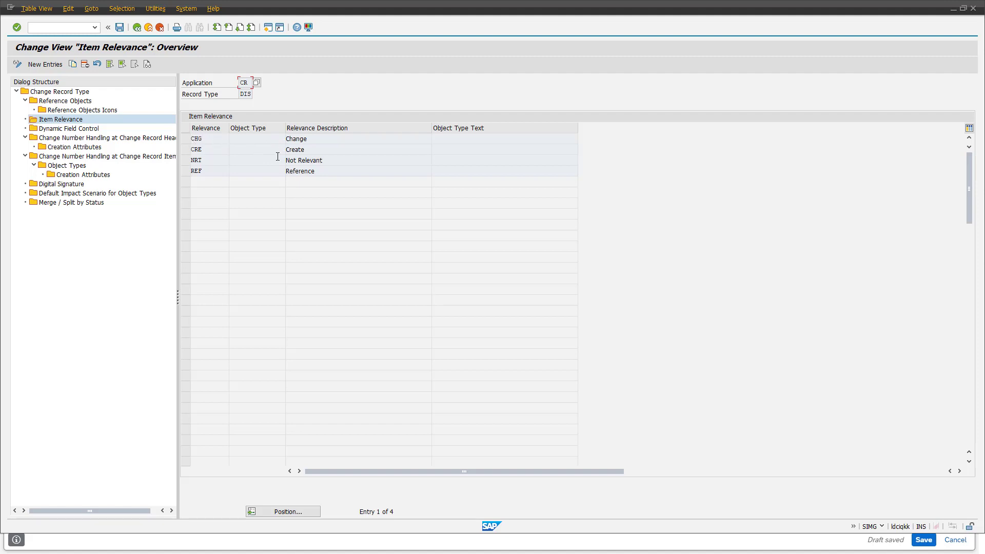
pyautogui.click(44, 65)
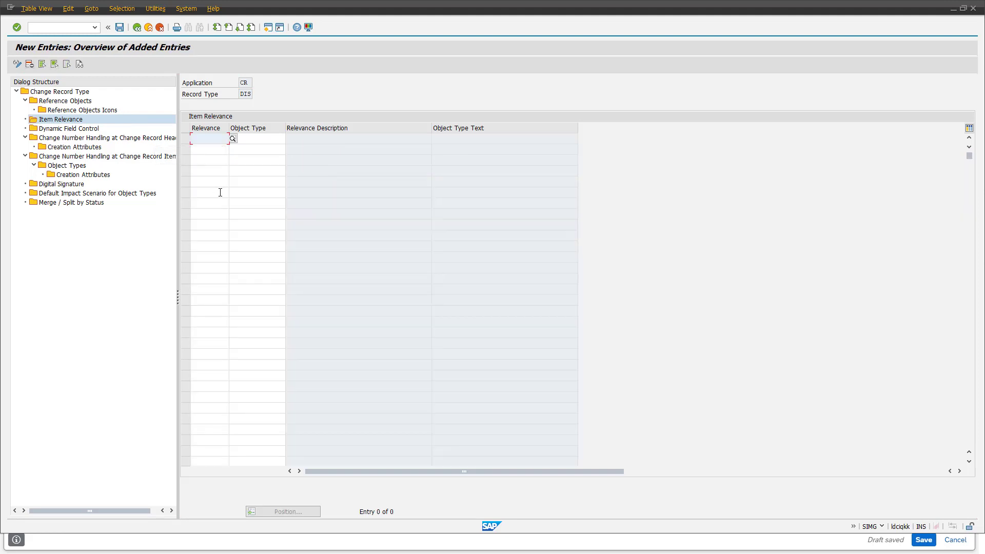
pyautogui.click(233, 141)
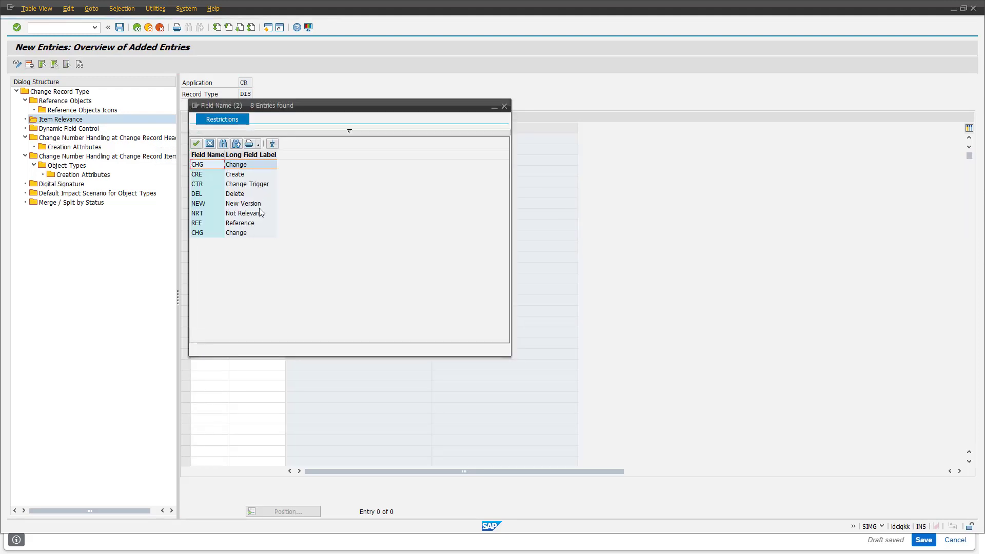
pyautogui.doubleClick(235, 195)
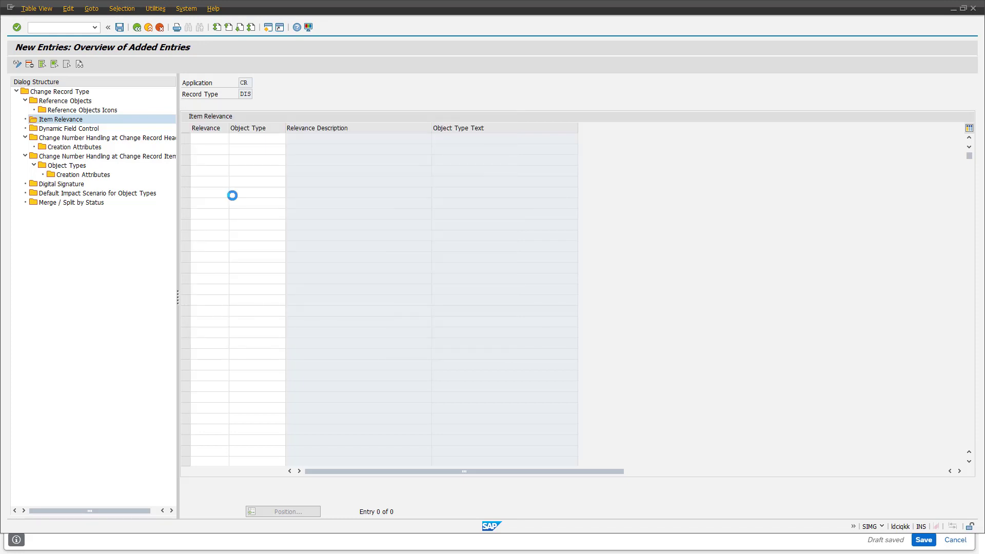
pyautogui.click(121, 27)
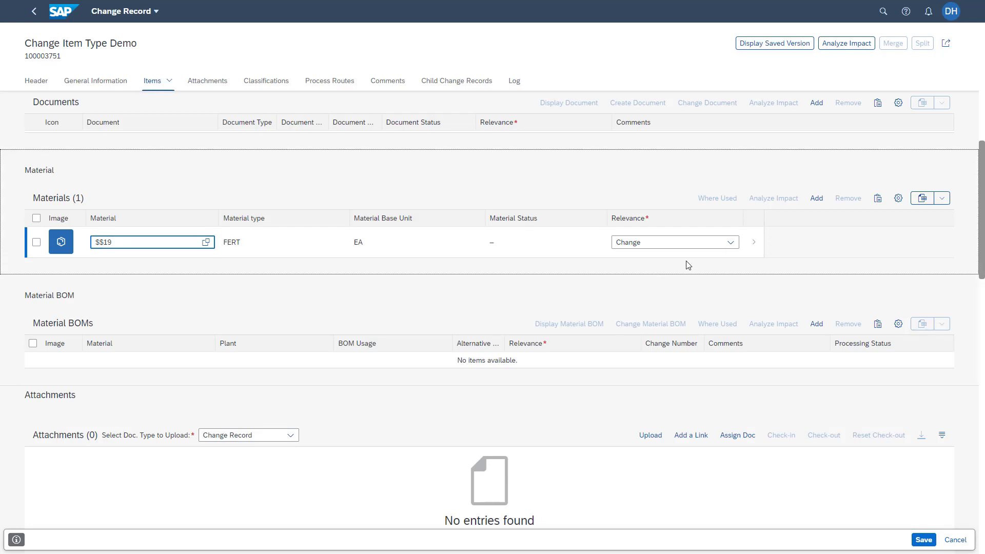
# Review the relevance options on material $$19, now including Delete, then return to SAP GUI.
pyautogui.click(730, 243)
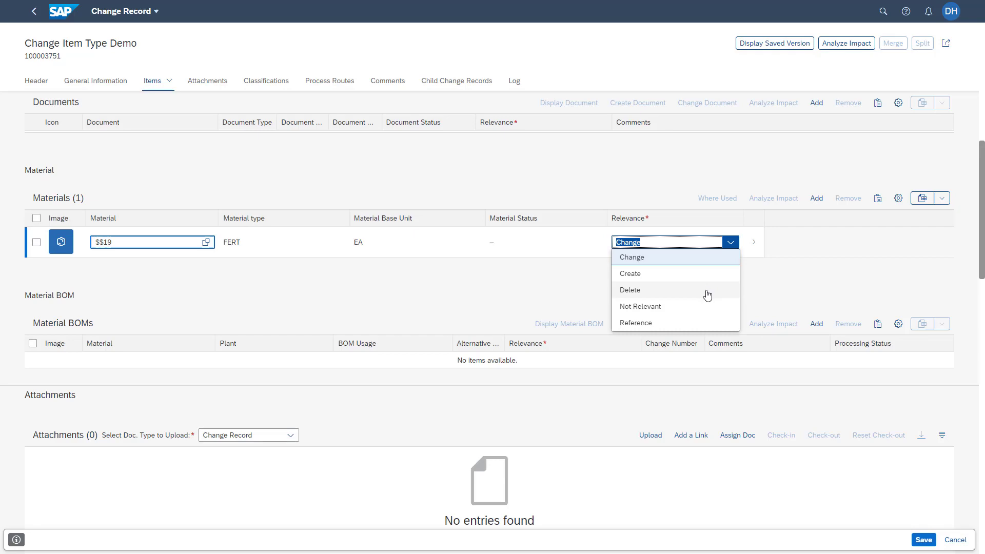
pyautogui.hotkey('alt', 'Tab')
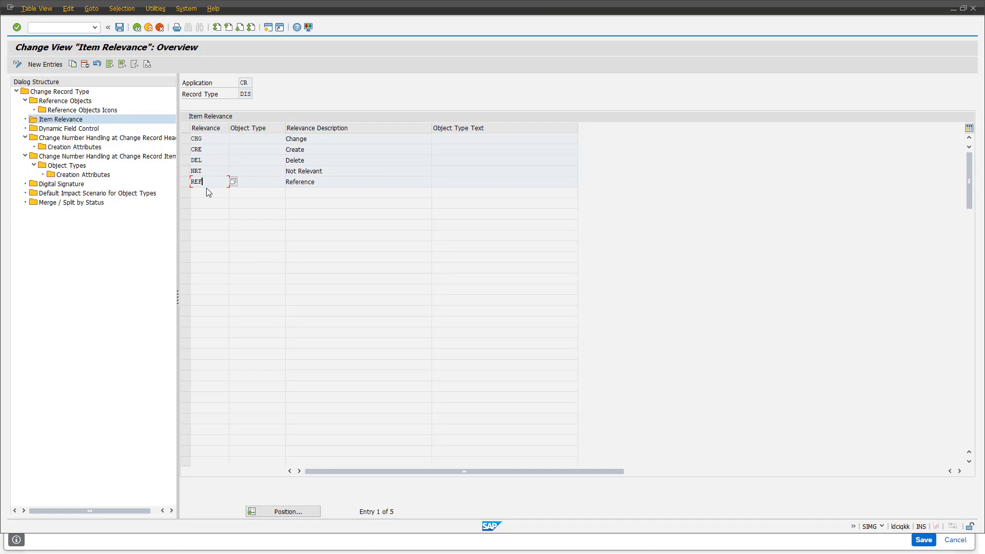
# View the relevance code list for REF, close it, and go back twice to the IMG tree.
pyautogui.click(234, 181)
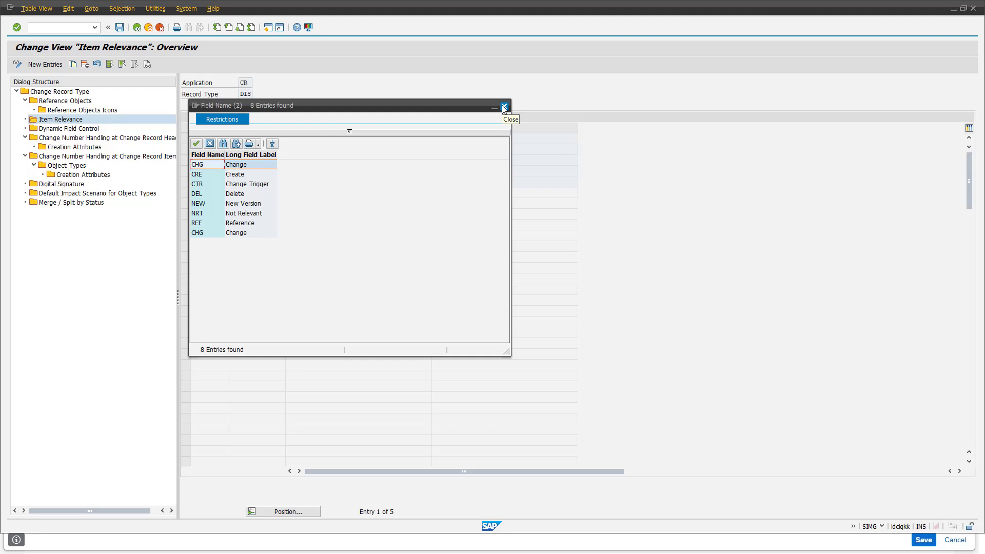
pyautogui.click(504, 107)
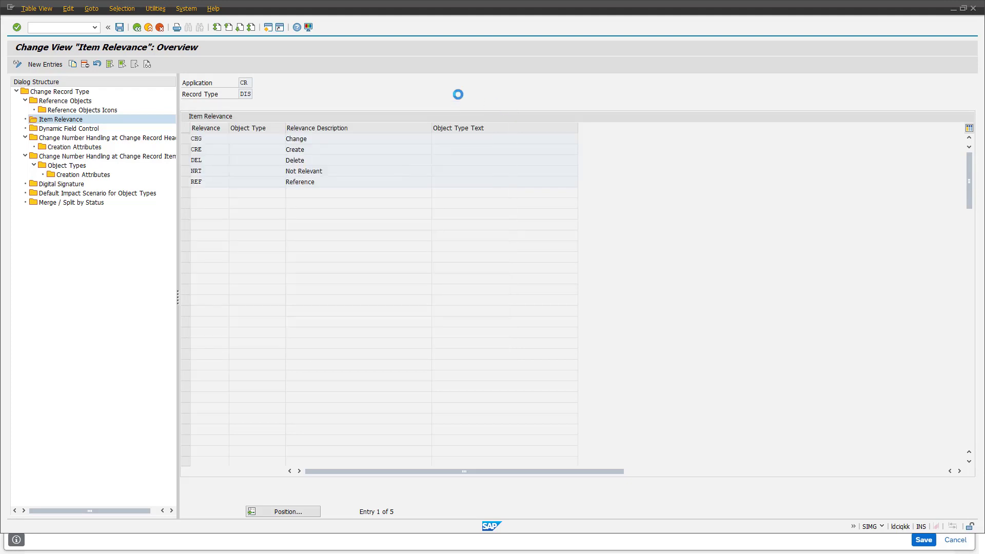
pyautogui.click(142, 31)
pyautogui.click(142, 31)
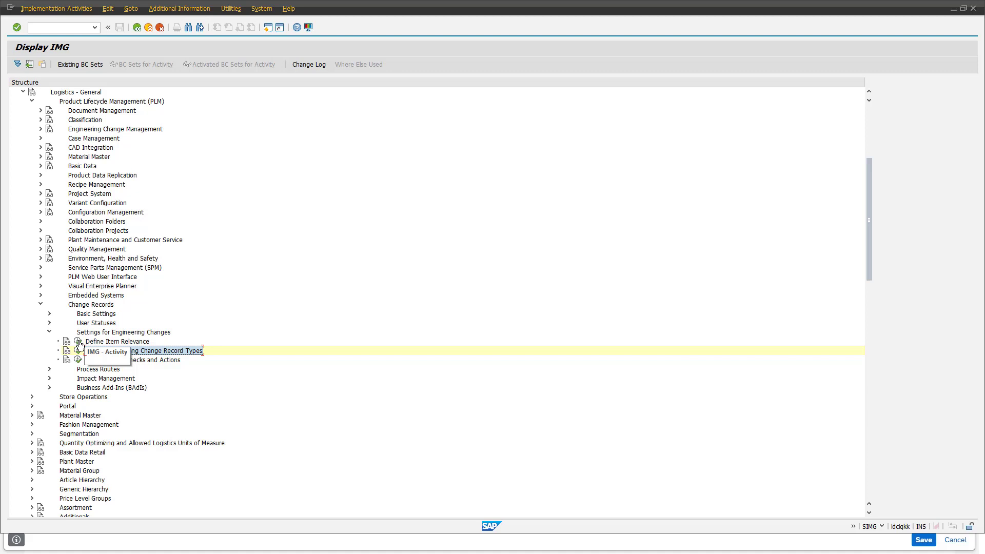
# Run Define Engineering Change Record Types again to list the 12 ECR record types.
pyautogui.click(79, 342)
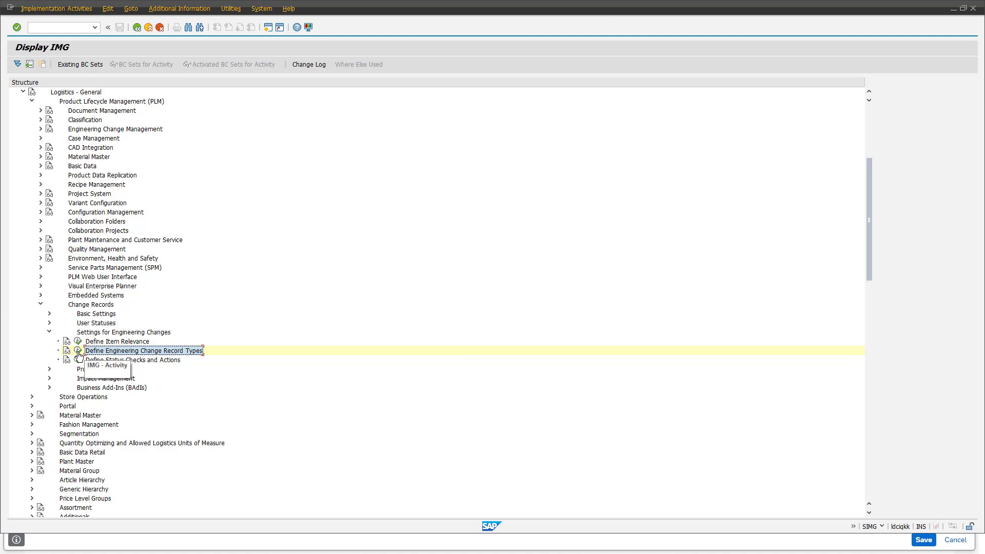
pyautogui.click(78, 352)
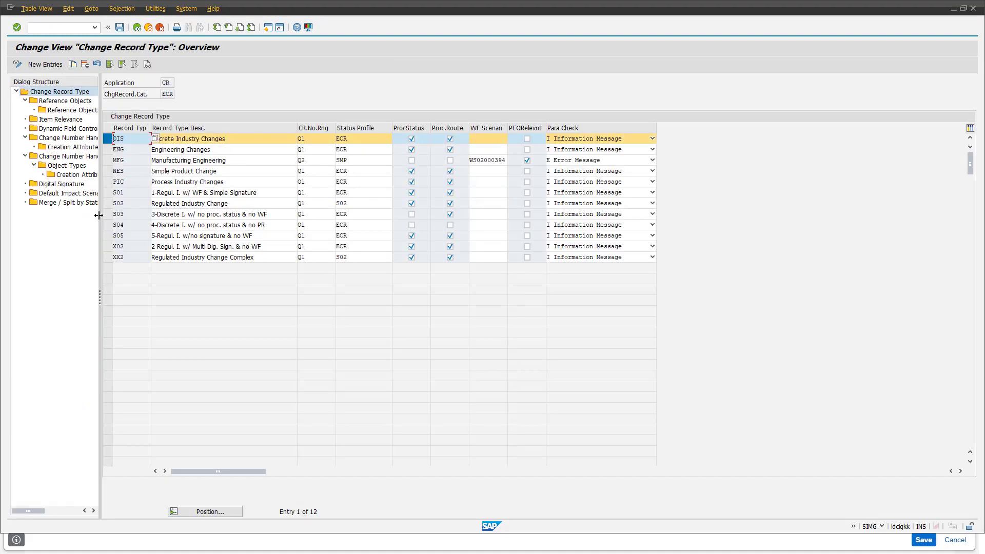
# Open Reference Objects Icons for record type DIS and start a new entry.
pyautogui.moveTo(98, 215); pyautogui.dragTo(176, 249)
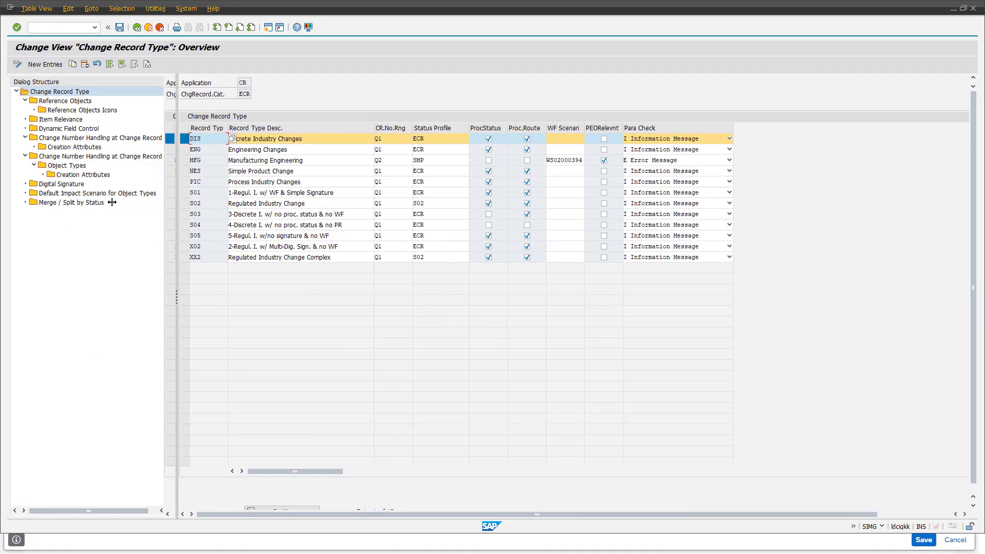
pyautogui.doubleClick(72, 102)
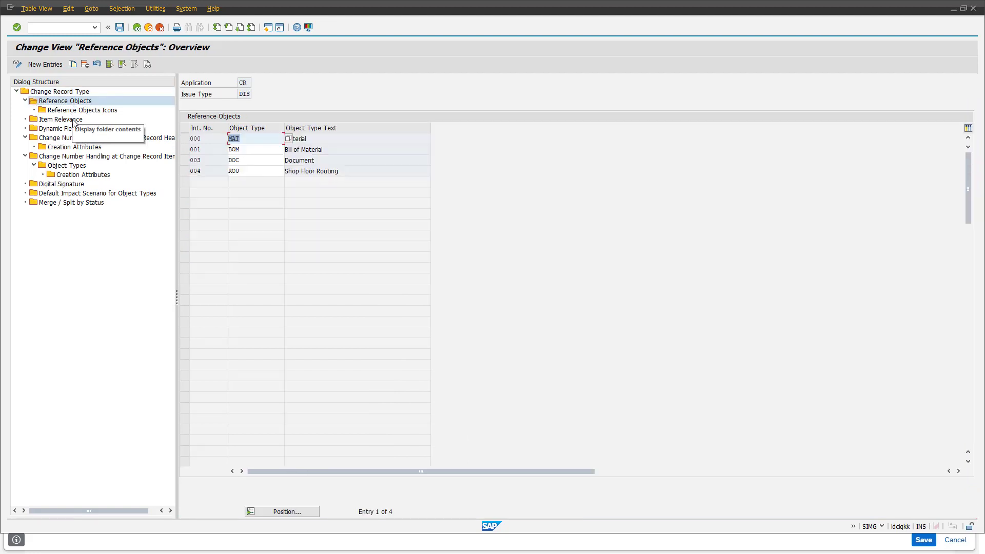
pyautogui.click(185, 139)
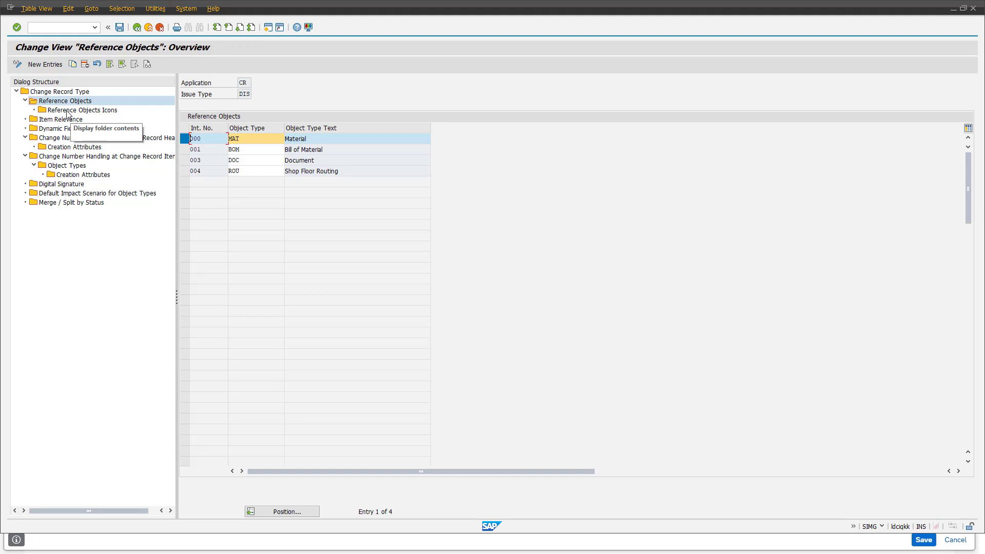
pyautogui.click(67, 110)
pyautogui.doubleClick(67, 111)
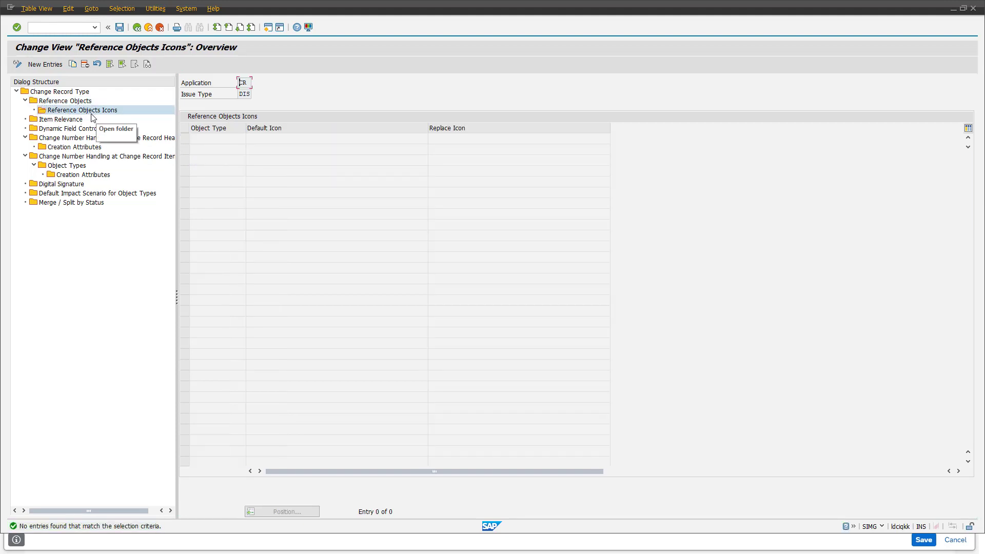
pyautogui.press('F5')
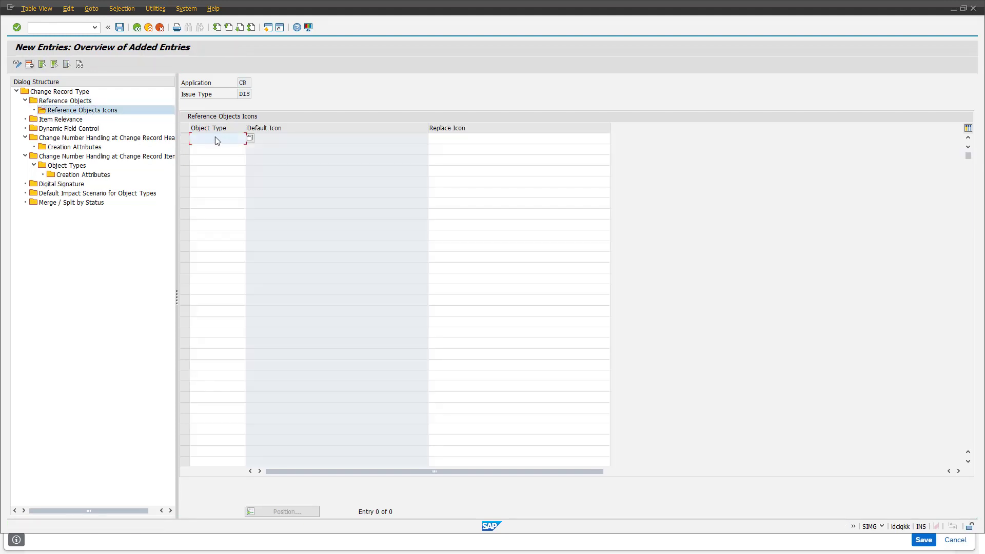
# Set the new icon entry's object type to MAT (Materials) and select the Replace Icon cell.
pyautogui.click(250, 138)
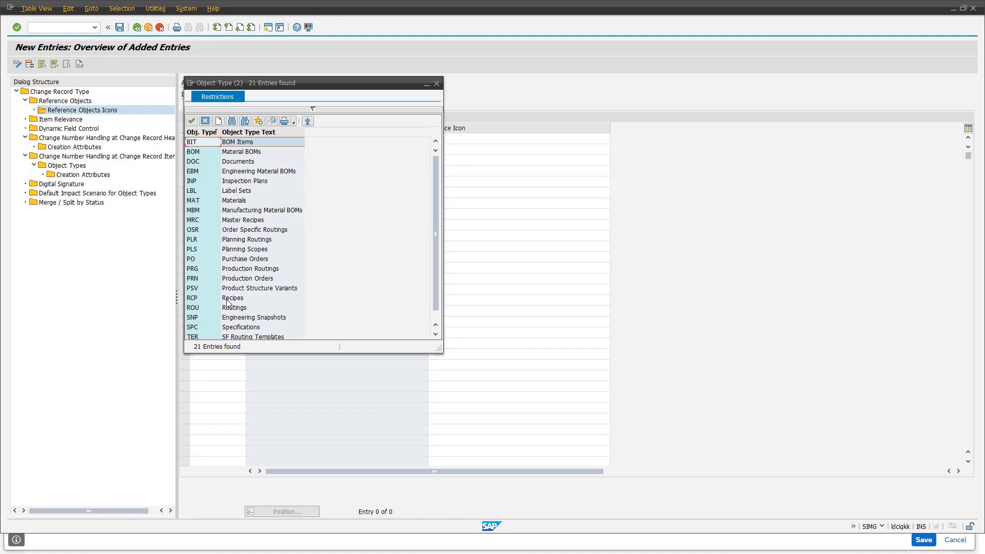
pyautogui.doubleClick(227, 201)
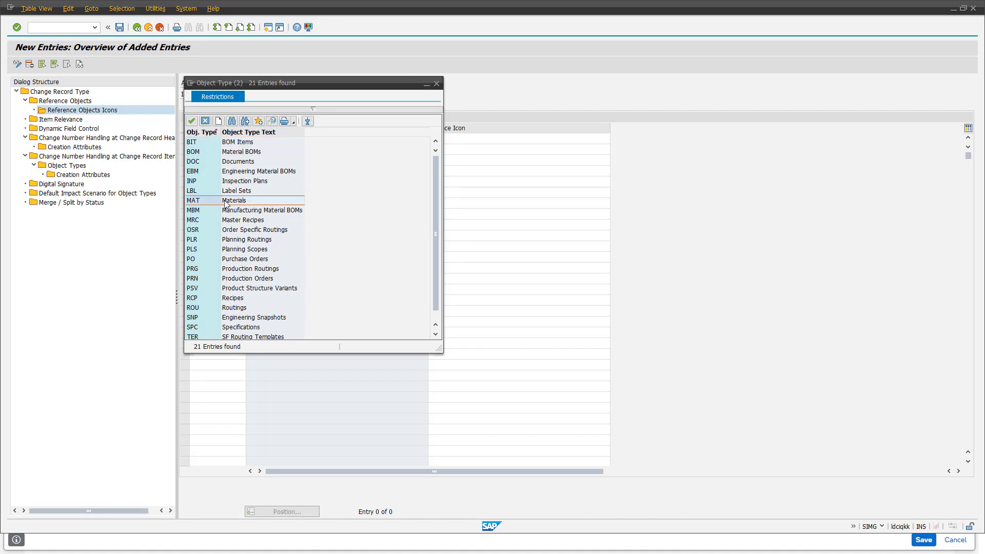
pyautogui.click(458, 137)
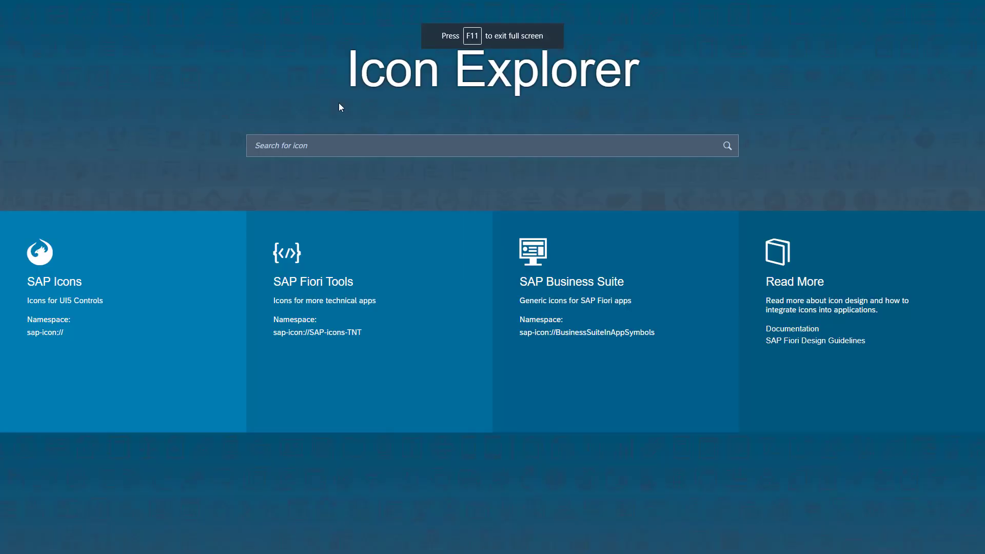
# Copy the sap-icon://display code from the SAP Icons display tag in Icon Explorer.
pyautogui.click(75, 283)
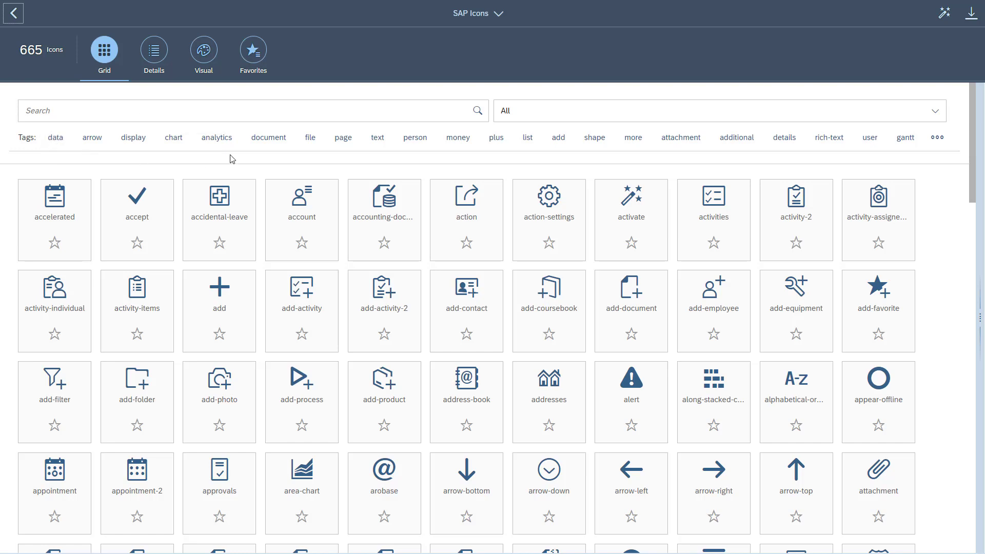
pyautogui.click(129, 147)
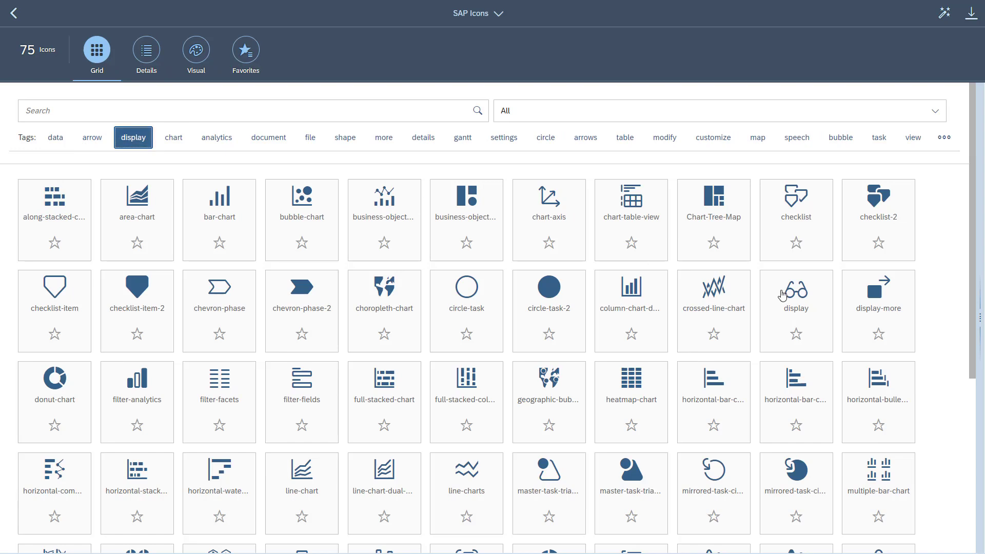
pyautogui.click(795, 299)
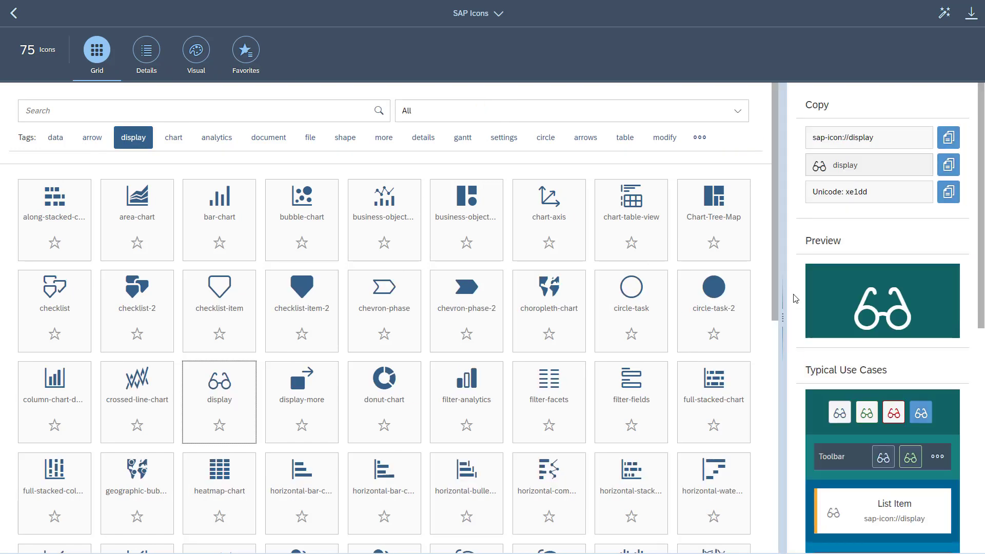
pyautogui.click(838, 137)
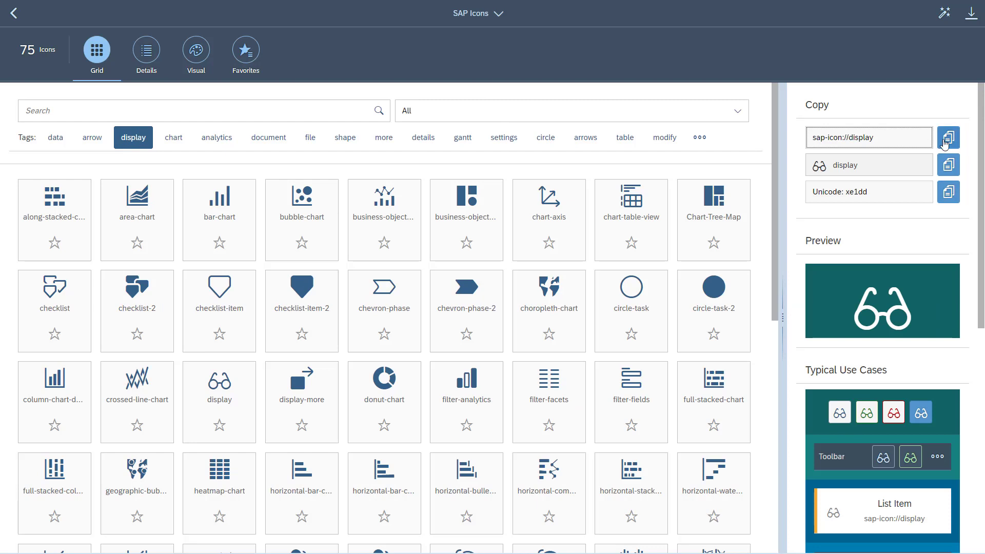
pyautogui.click(947, 137)
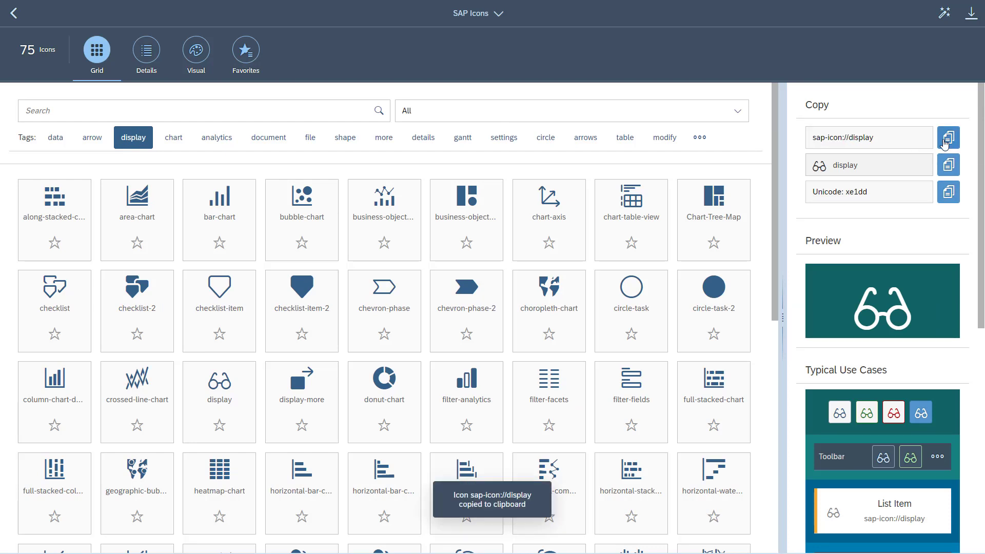
pyautogui.hotkey('alt', 'Tab')
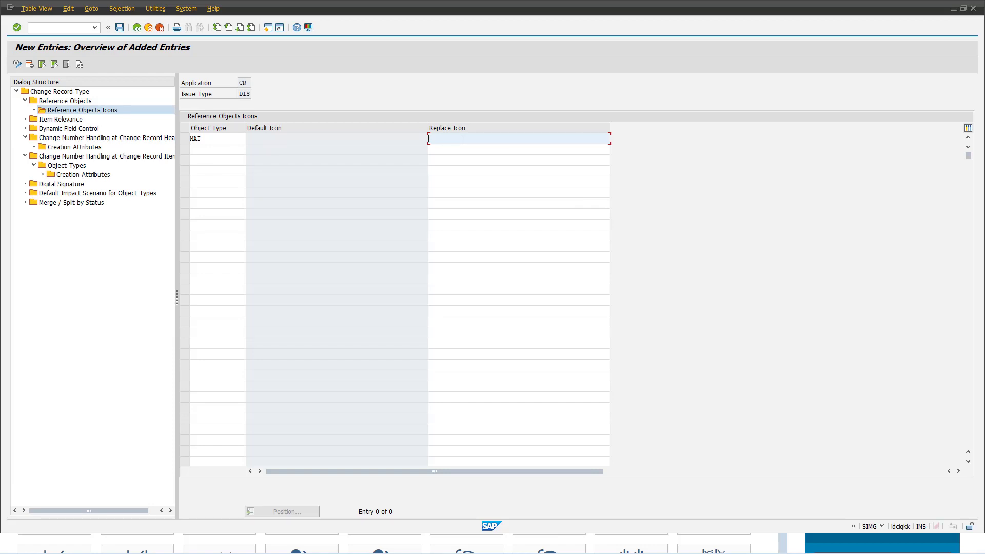
# Paste sap-icon://display as the MAT replacement icon and save the entry.
pyautogui.hotkey('ctrl', 'v')
pyautogui.click(119, 27)
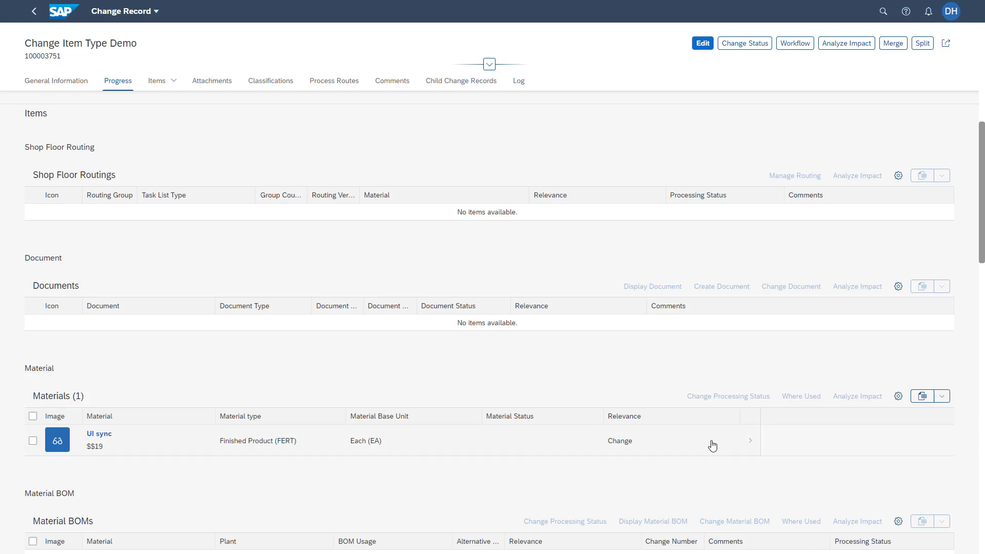
# Open the detail pane of material $$19 'UI sync' in the Materials table.
pyautogui.click(712, 446)
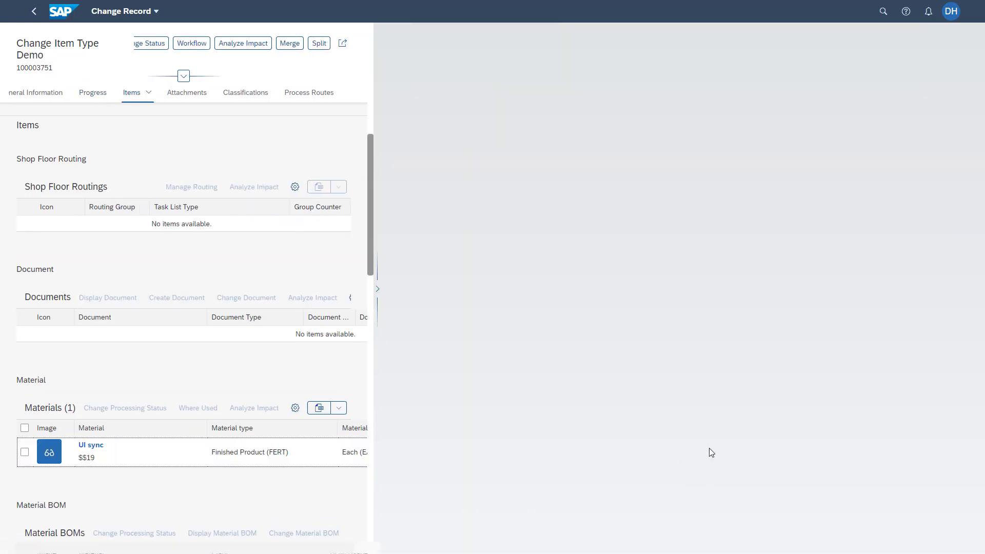